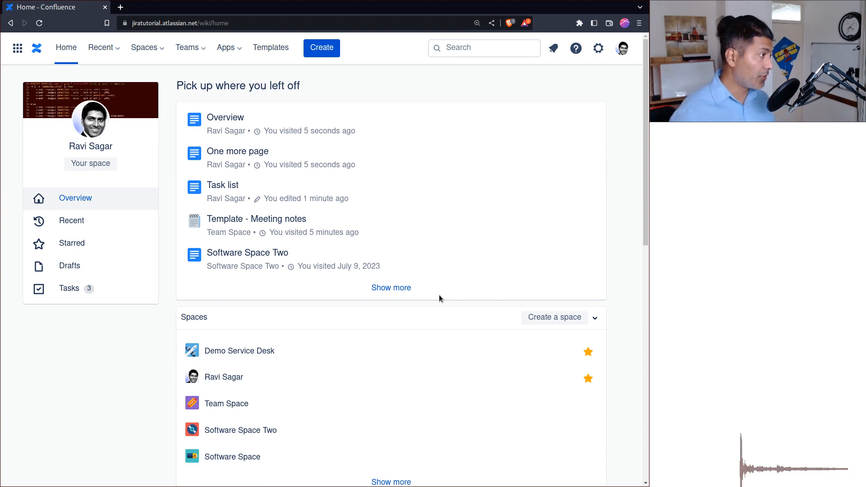
- Create a new page titled "Meeting minutes" with the body text "Details of the page."
left_click(336, 51)
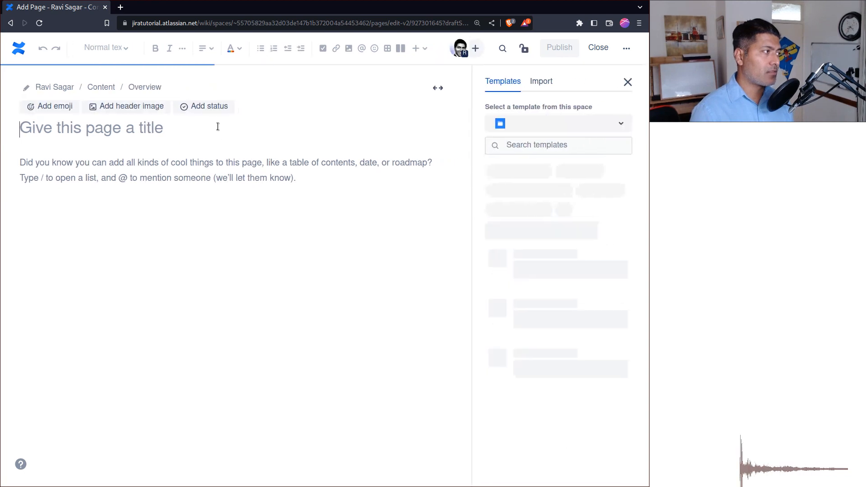
left_click(218, 127)
type("Meeting minutes")
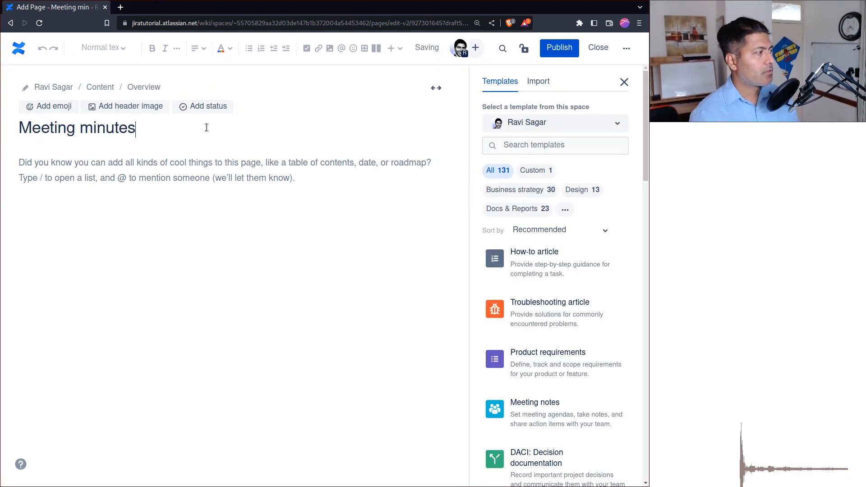
left_click(190, 167)
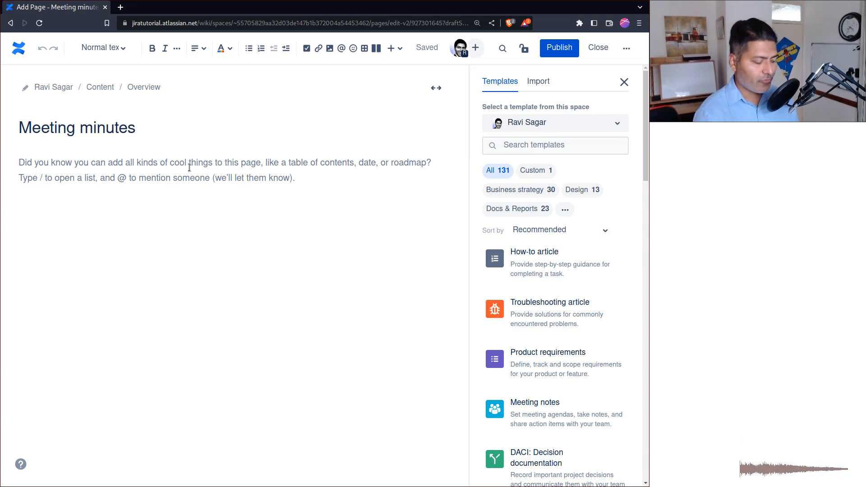
type("Details of the page")
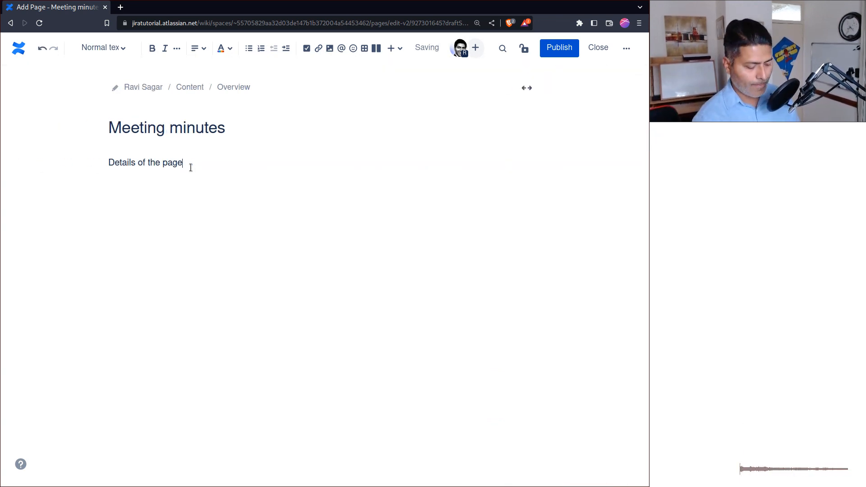
type(".")
key("Return")
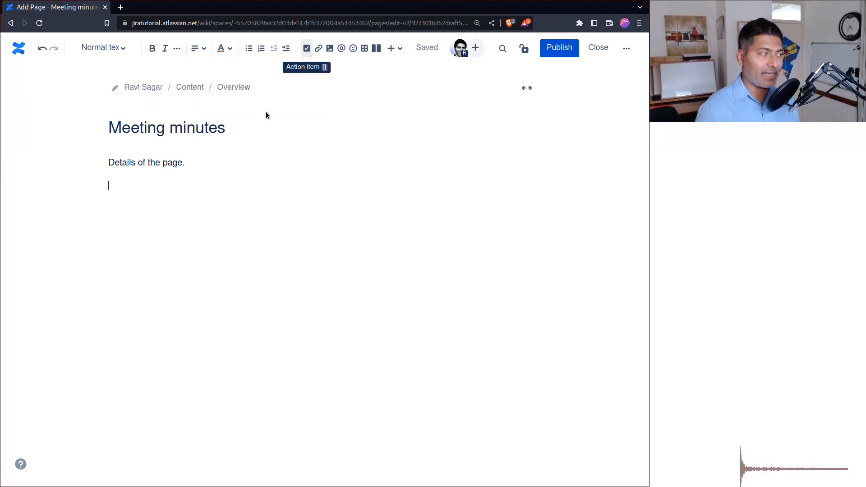
- Add three action items below the body text: "Demo task 1", "Demo task 2" and "Demo task 3"
type("[]")
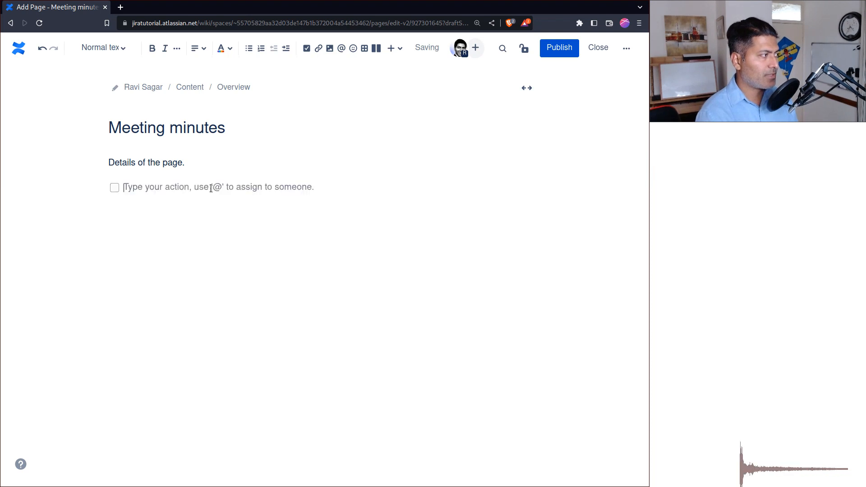
key("BackSpace")
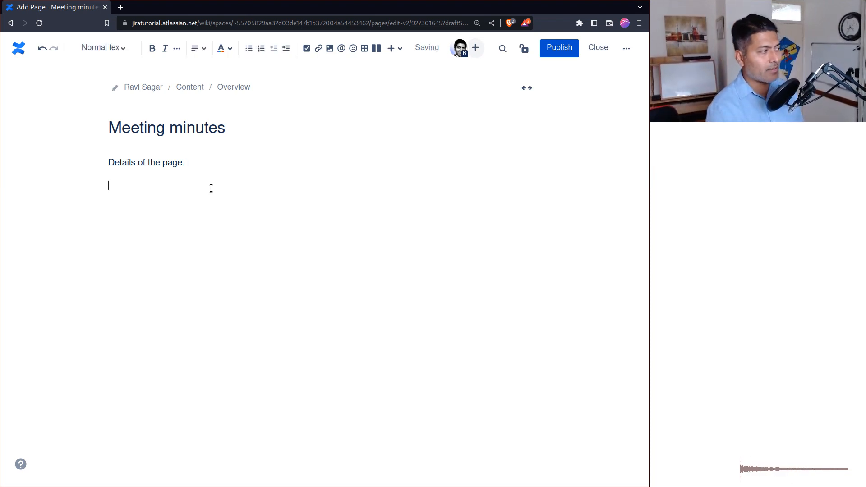
type("[] ")
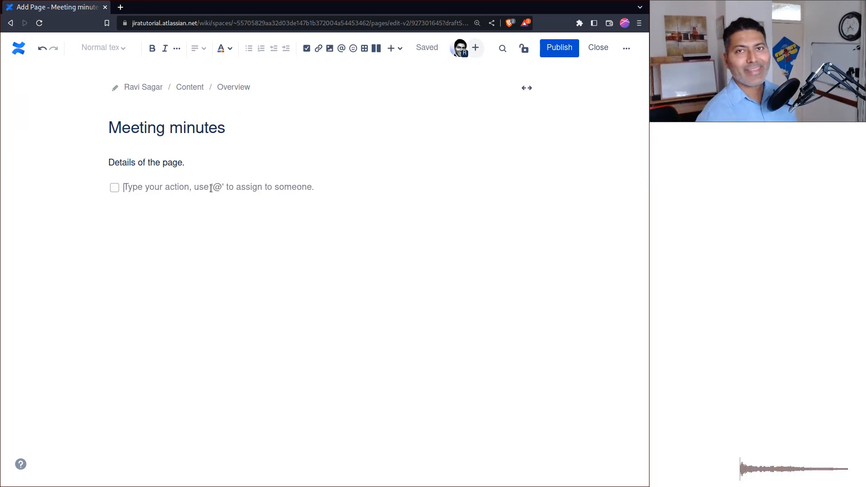
type("Demo task 1")
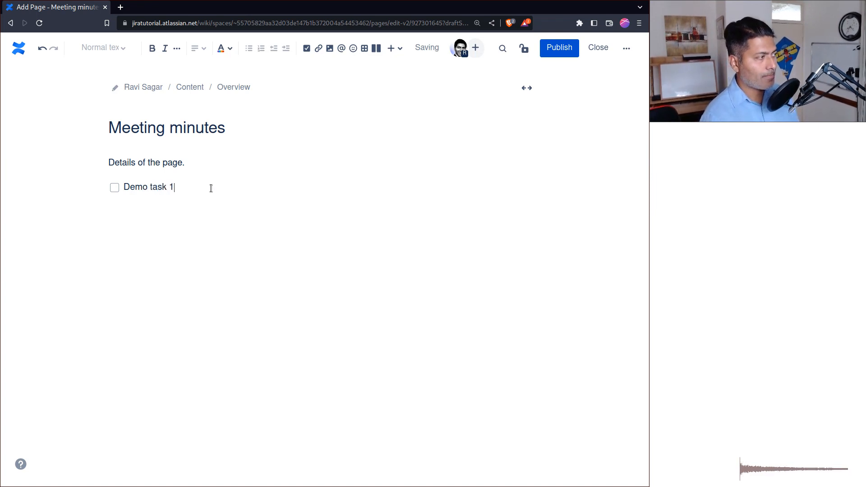
key("Return")
type("Demo task 2")
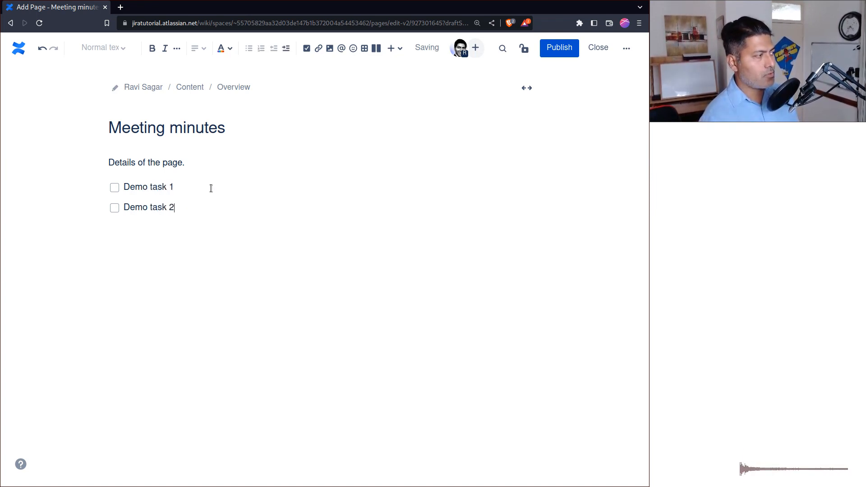
key("Return")
type("De")
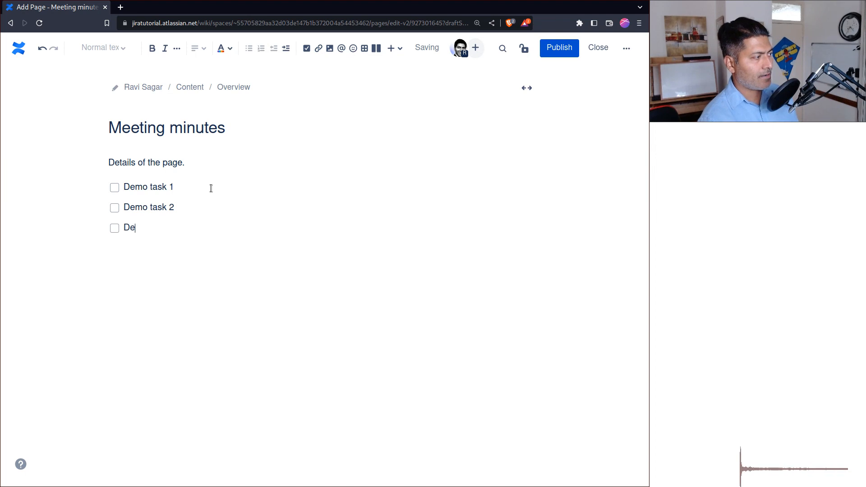
type("mo task")
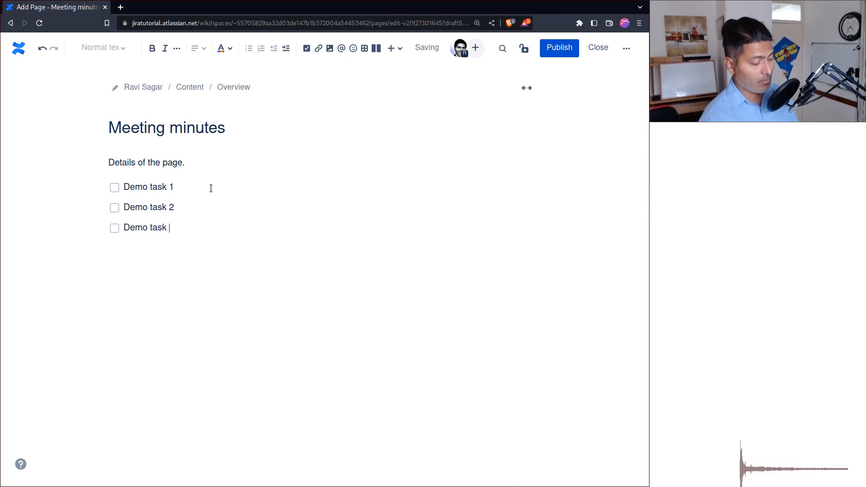
type(" 3")
- Assign Demo task 1 to your own account and Demo task 2 to the other account of the same name, using mentions
left_click(210, 188)
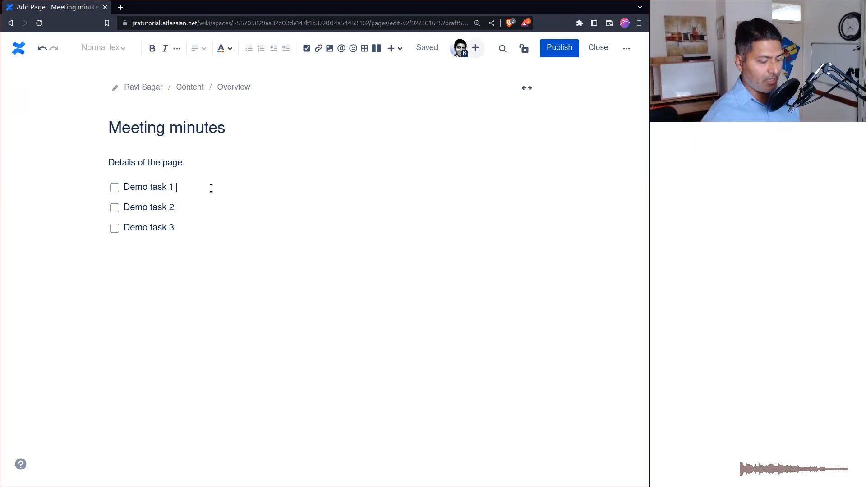
type("@rav")
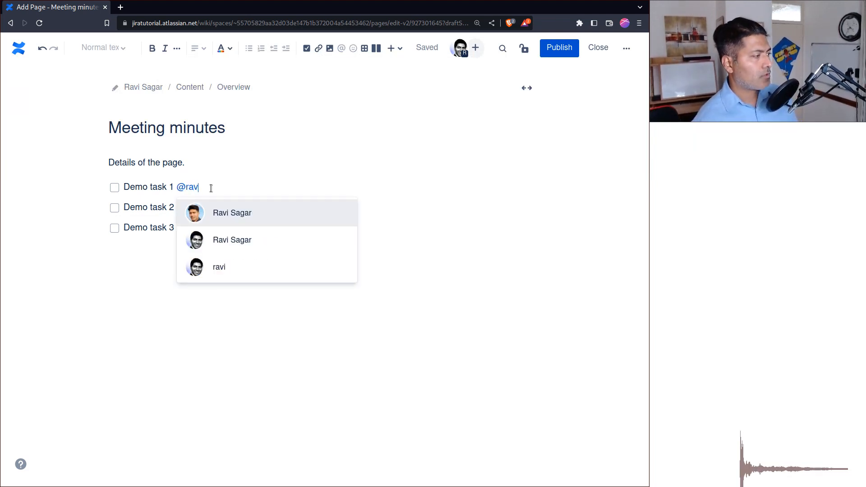
key("Down")
key("Return")
key("Down")
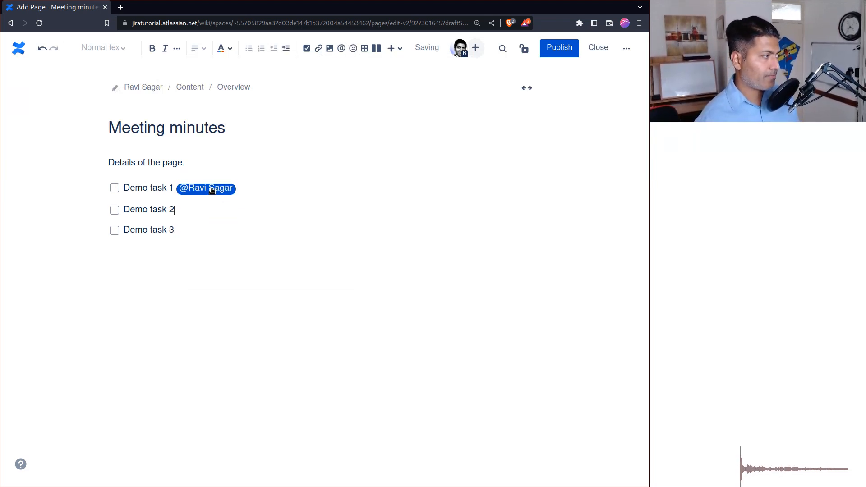
type("@rav")
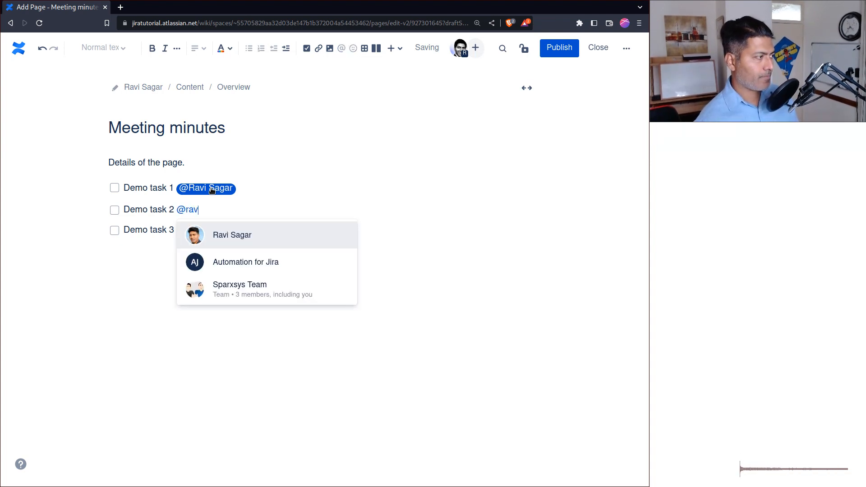
key("Return")
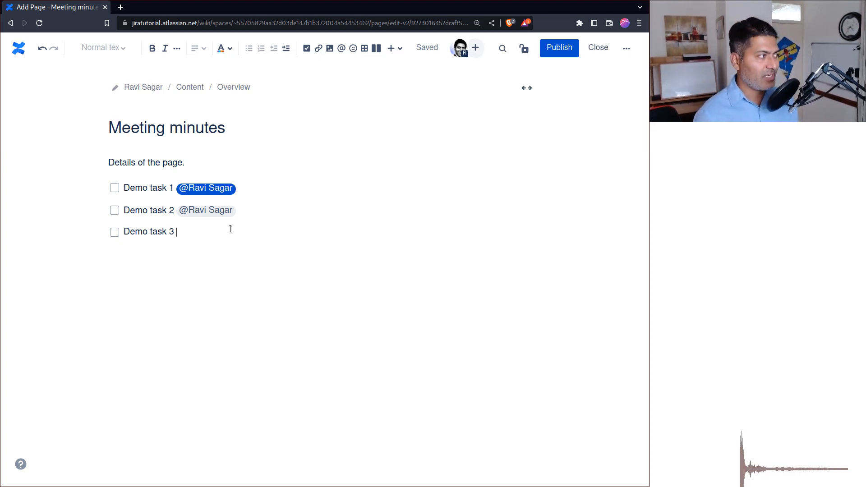
- Assign Demo task 3 to your own account with a mention and publish the Meeting minutes page
type("@")
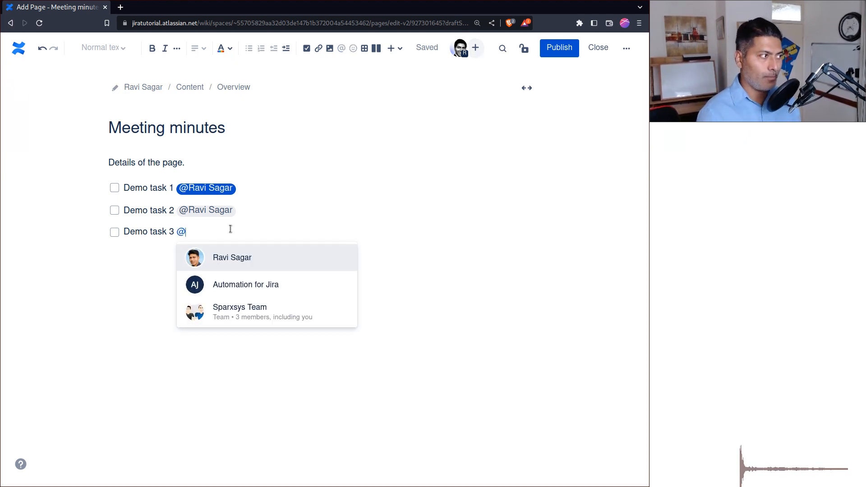
type("ra")
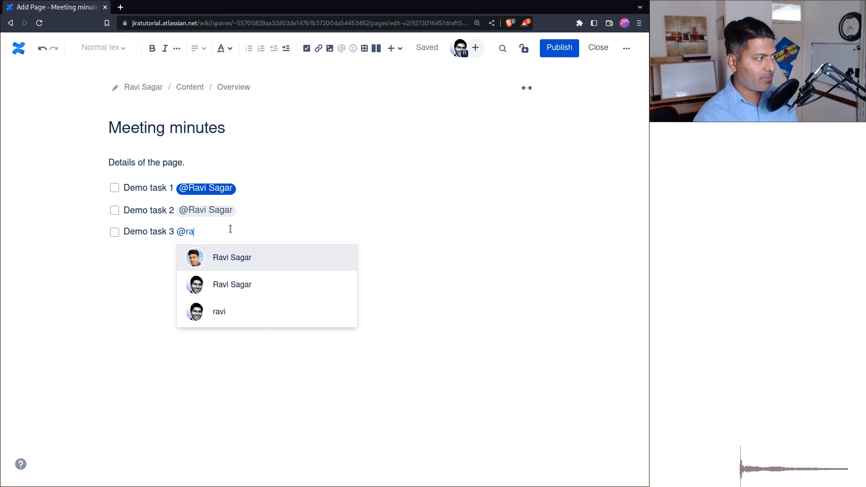
key("Down")
key("Return")
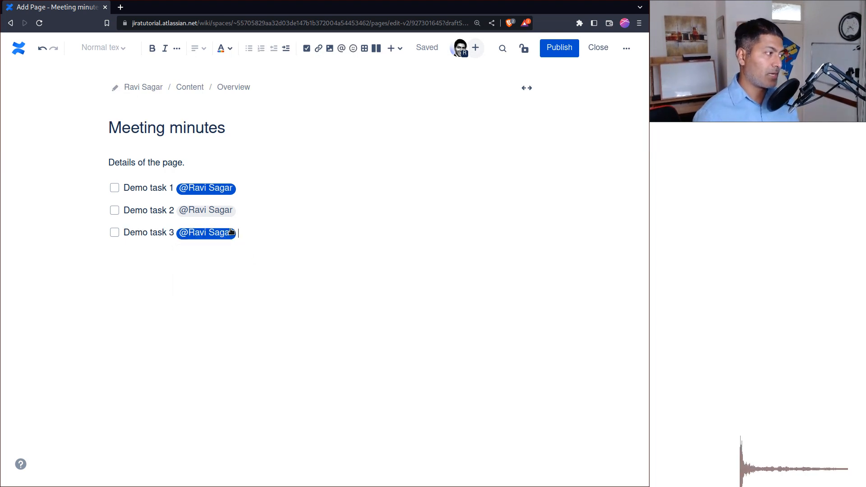
left_click(550, 50)
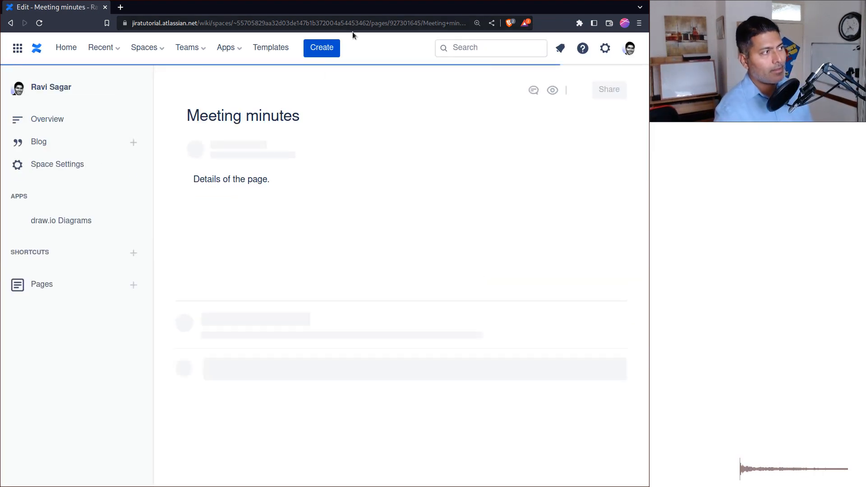
- Create another page under Meeting minutes and title it "Meeting minutes 2"
left_click(335, 47)
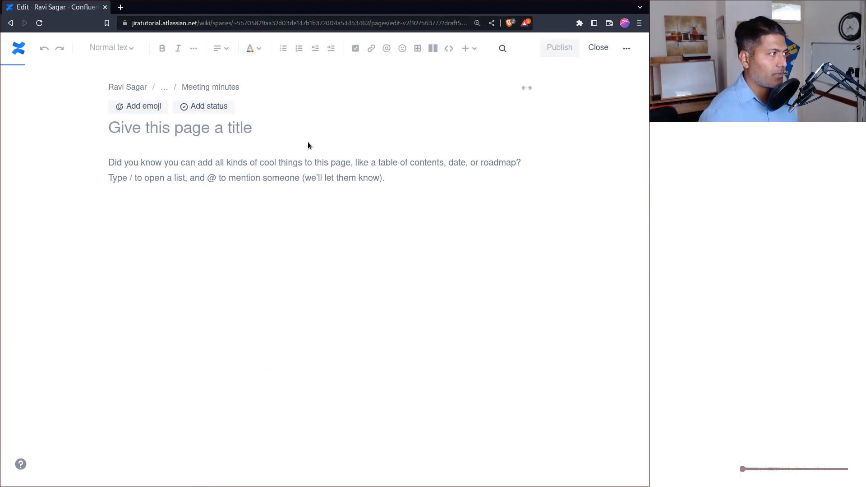
left_click(267, 132)
type("Me")
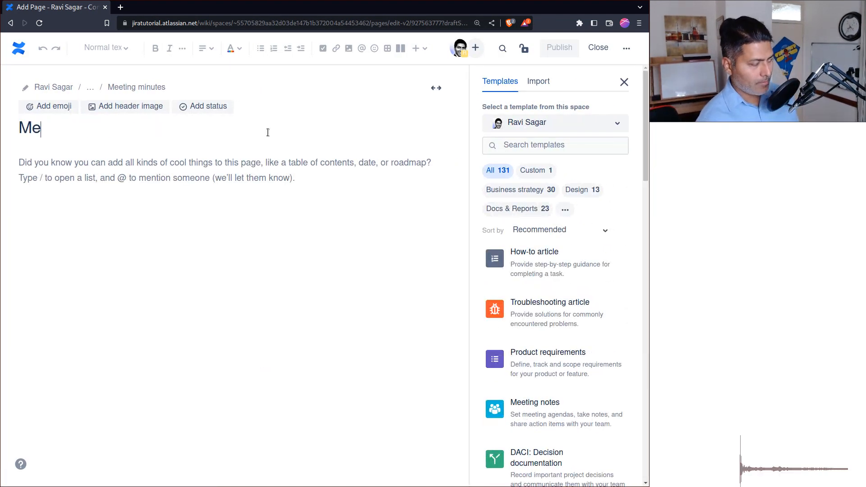
type("eting minutes 2")
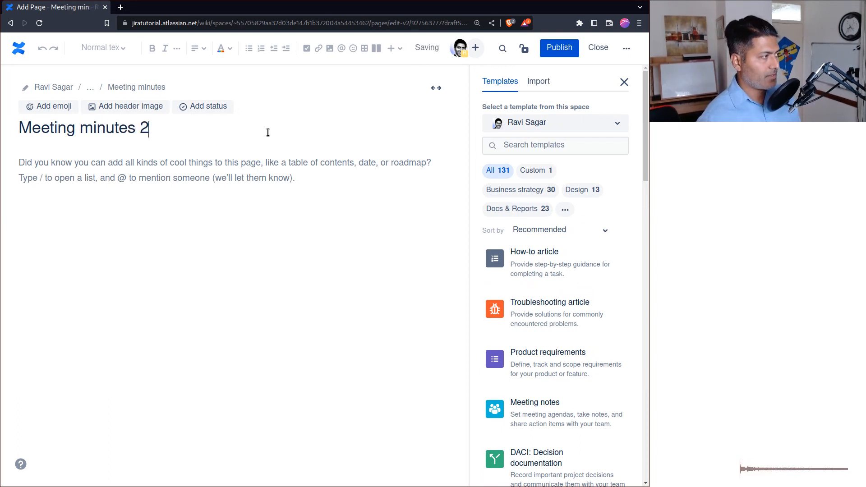
key("Return")
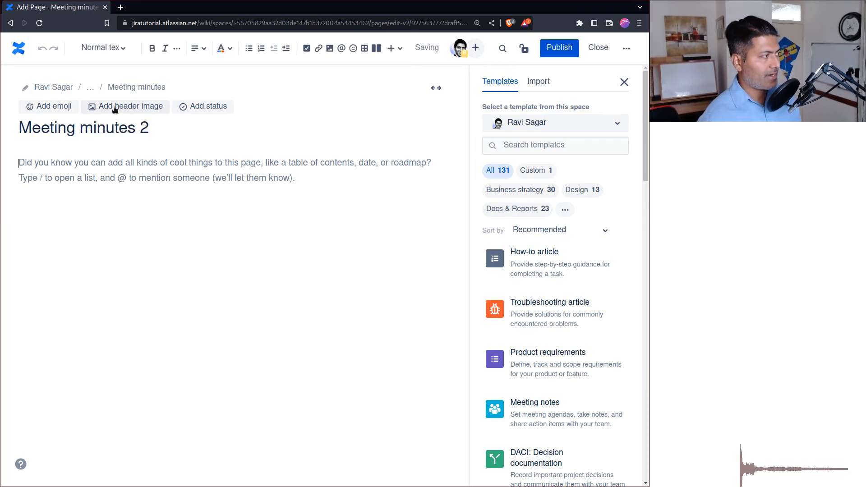
- Add the action item "Demo task 99" to the page body and assign it to your own account with a mention
type("[]")
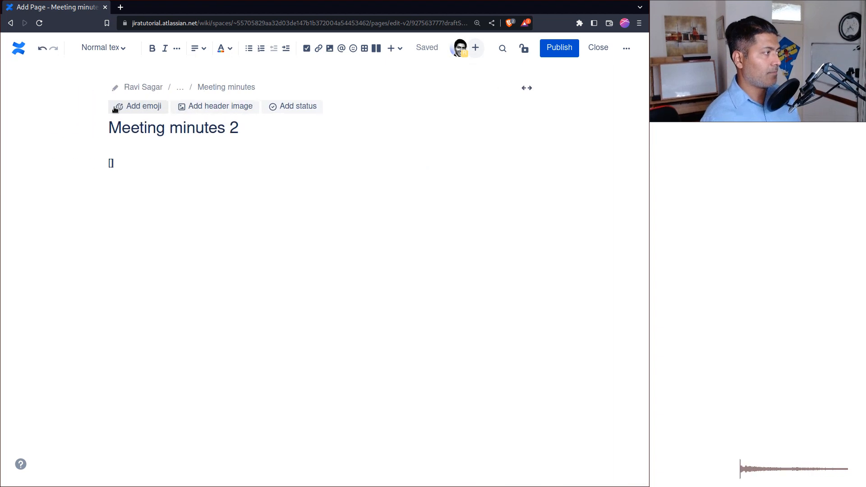
type(" Demo task ")
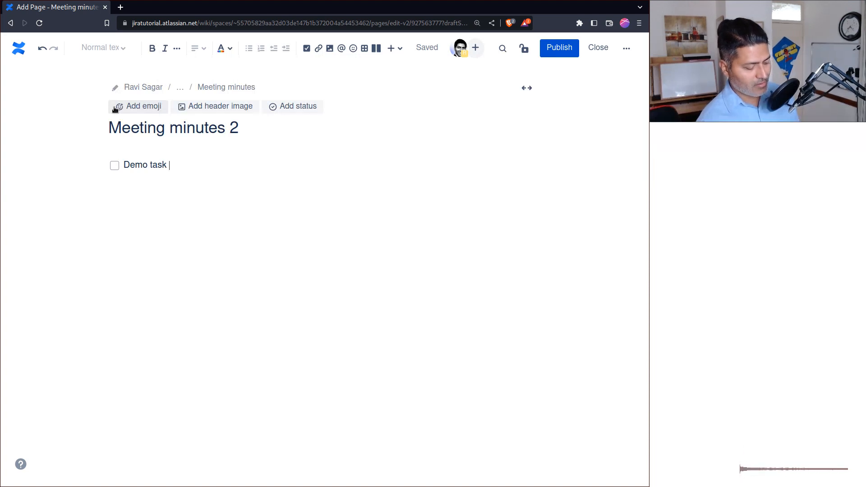
type("99 @")
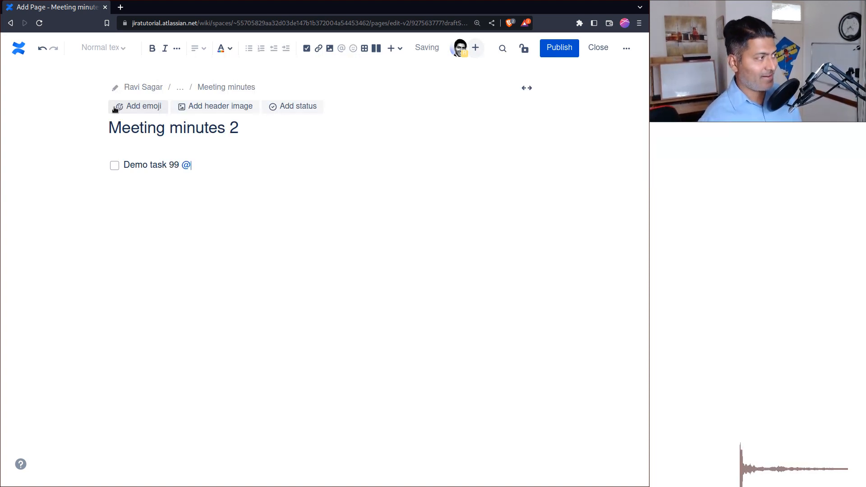
type("rav")
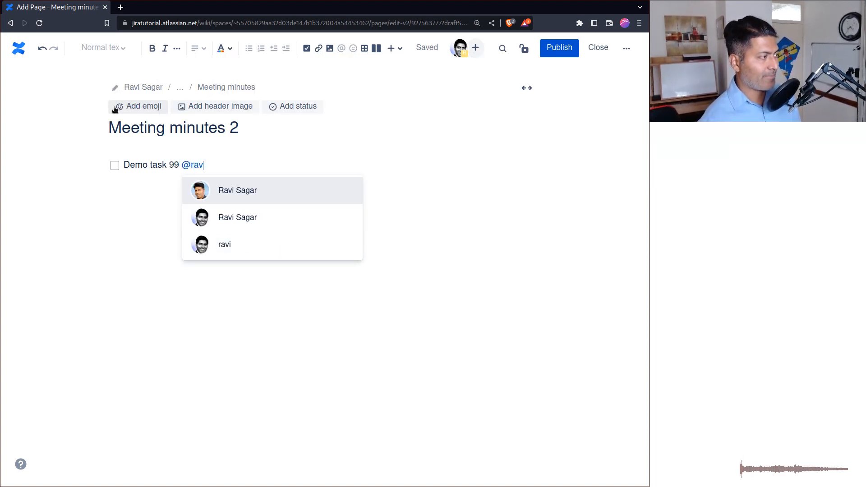
key("Down")
key("Return")
- Add a second action item "Demo task 100" assigned to your own account with a mention, and publish the page
key("Return")
type("D")
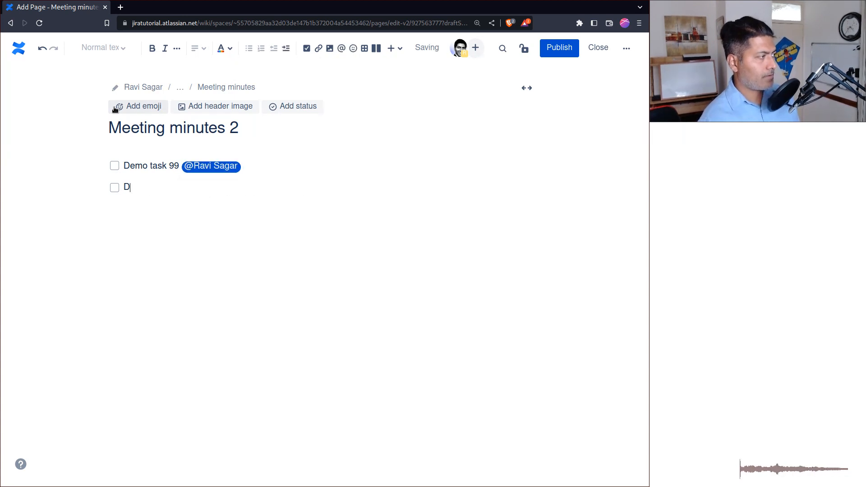
type("emo task 101")
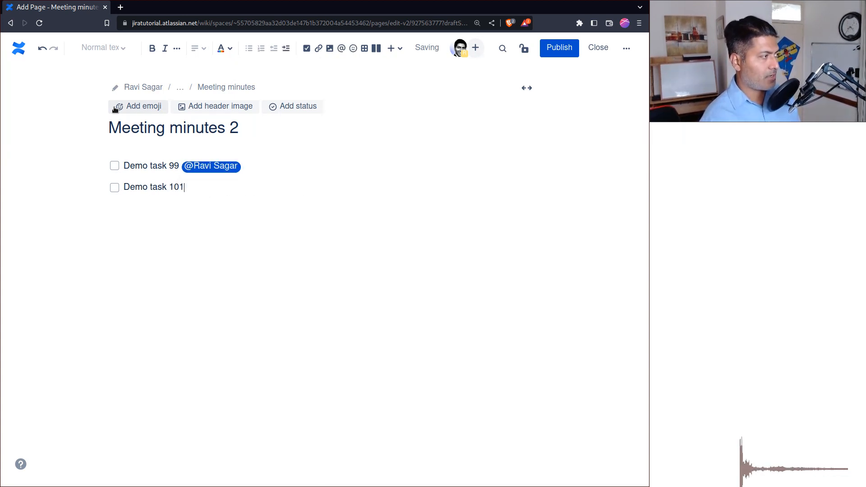
key("BackSpace")
type("0 @")
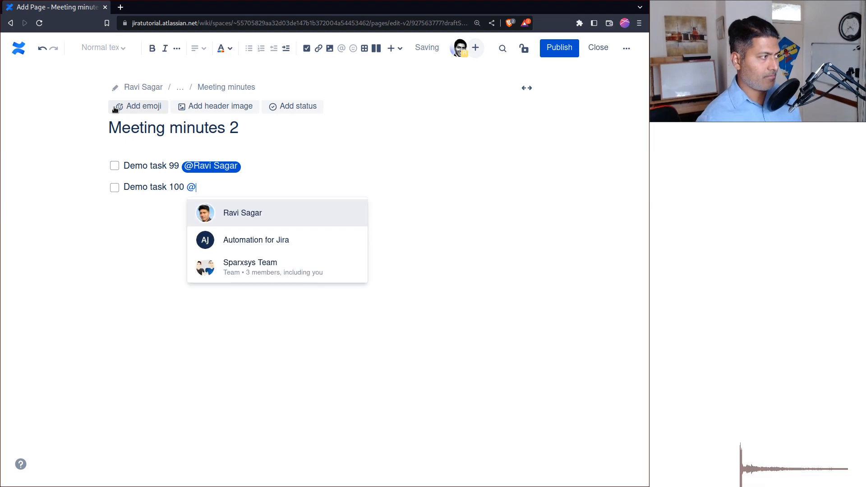
type("ravi")
key("Down")
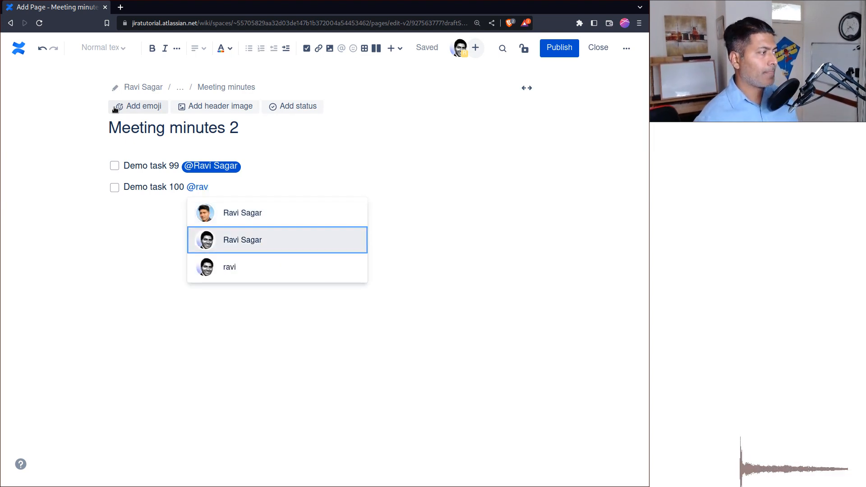
key("Return")
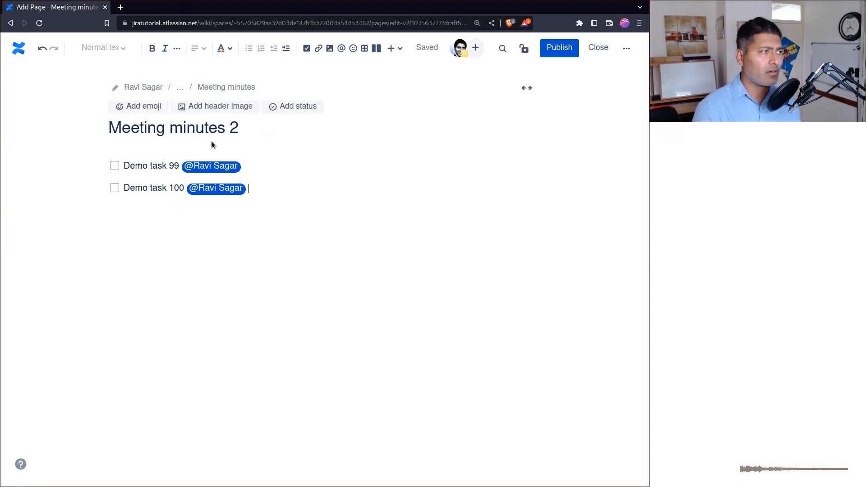
left_click(553, 55)
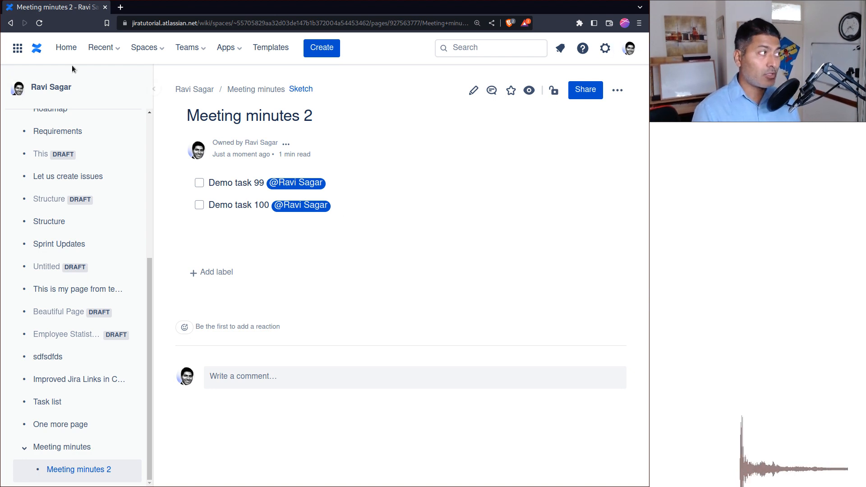
- Open the list of tasks assigned to your account from the home page, and again through the account options
left_click(62, 50)
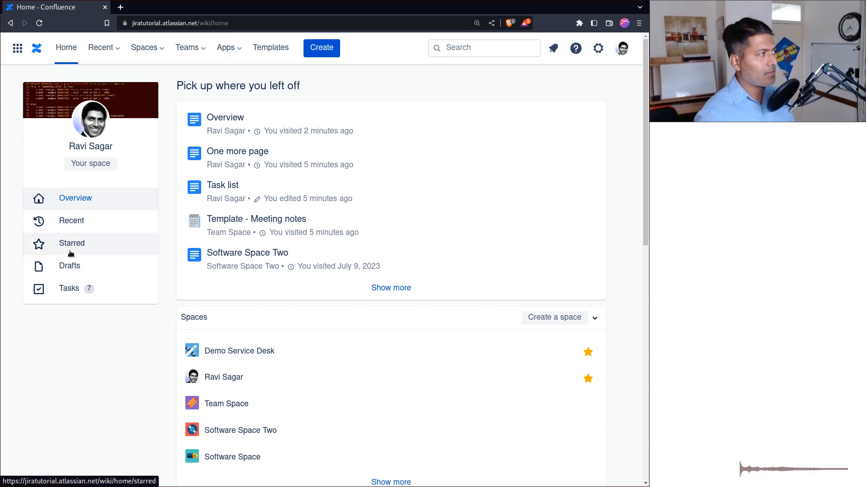
left_click(57, 291)
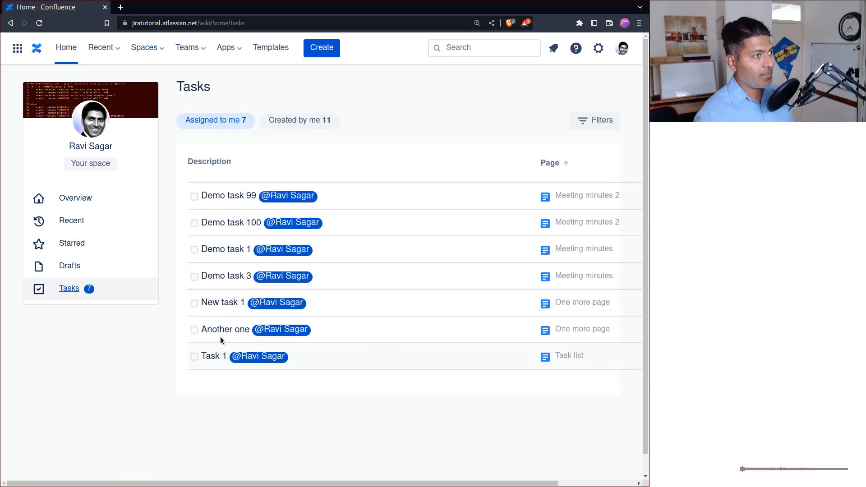
left_click(627, 51)
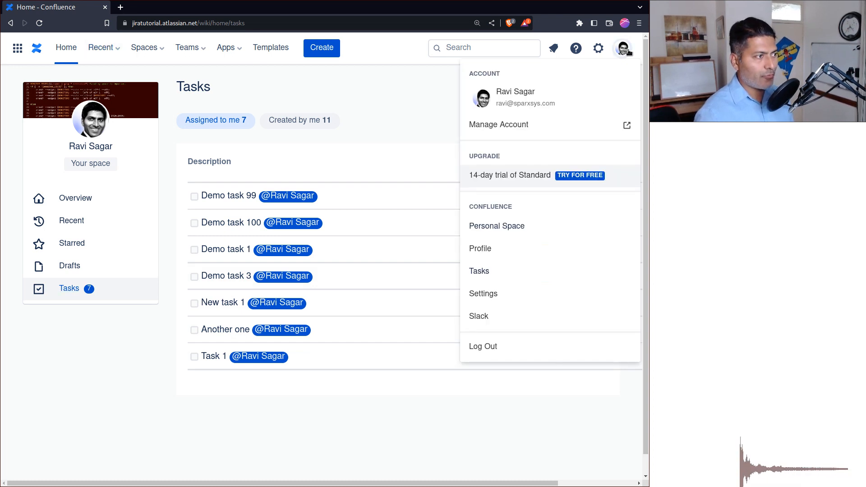
left_click(519, 275)
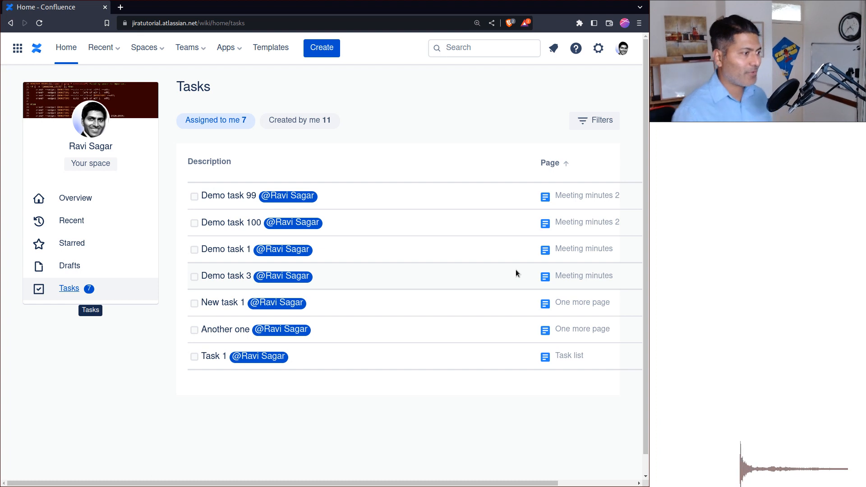
- Mark Demo task 99, Demo task 100 and New task 1 as completed in the task list
left_click(194, 197)
left_click(199, 224)
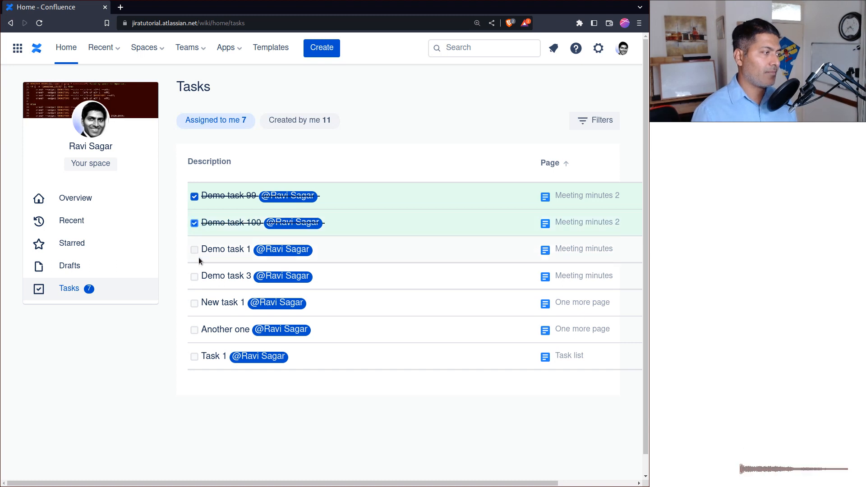
left_click(196, 305)
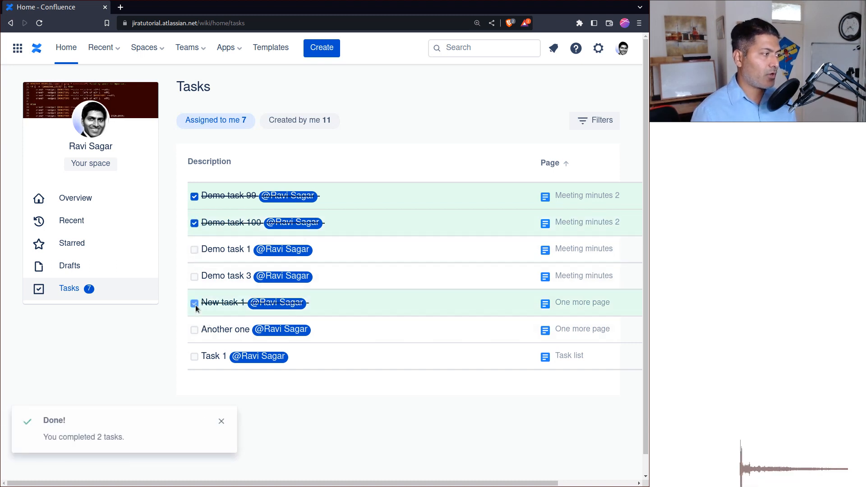
- View the source pages Meeting minutes 2 and Meeting minutes from the task list, returning to the list after each
left_click(585, 195)
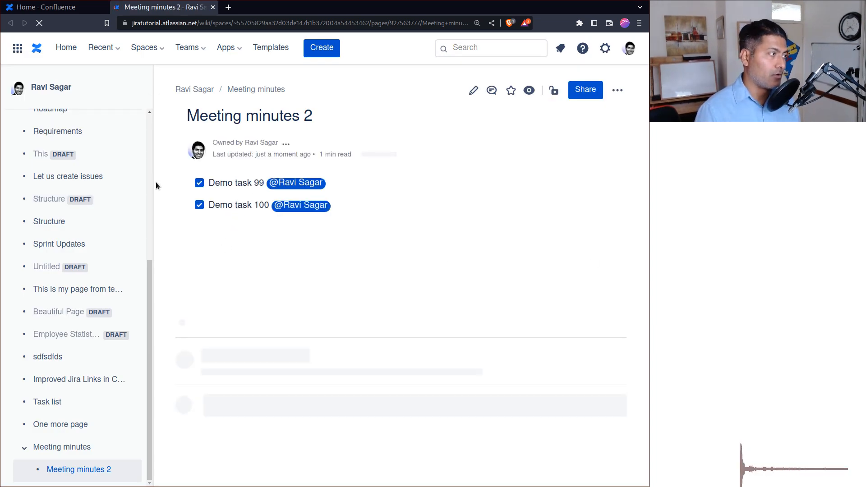
left_click(43, 9)
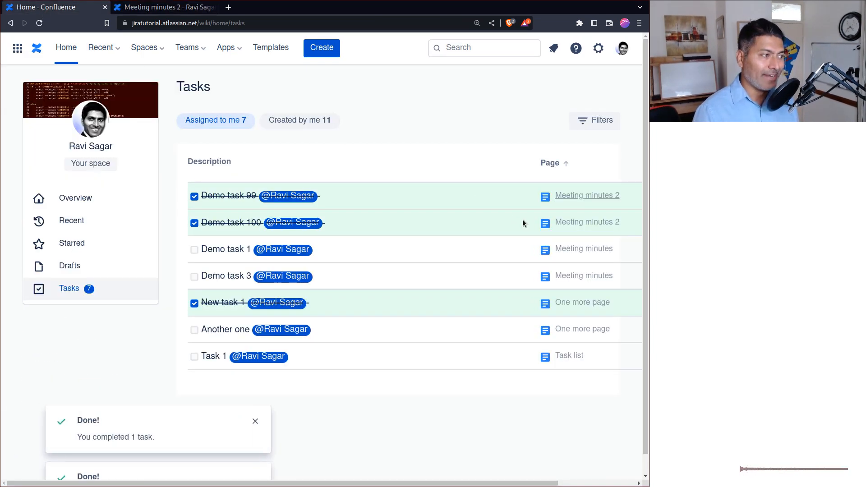
left_click(566, 255)
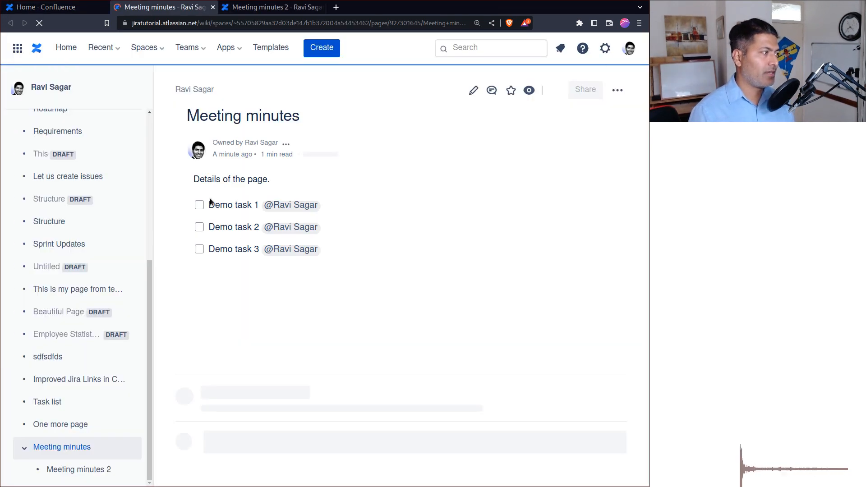
left_click(61, 7)
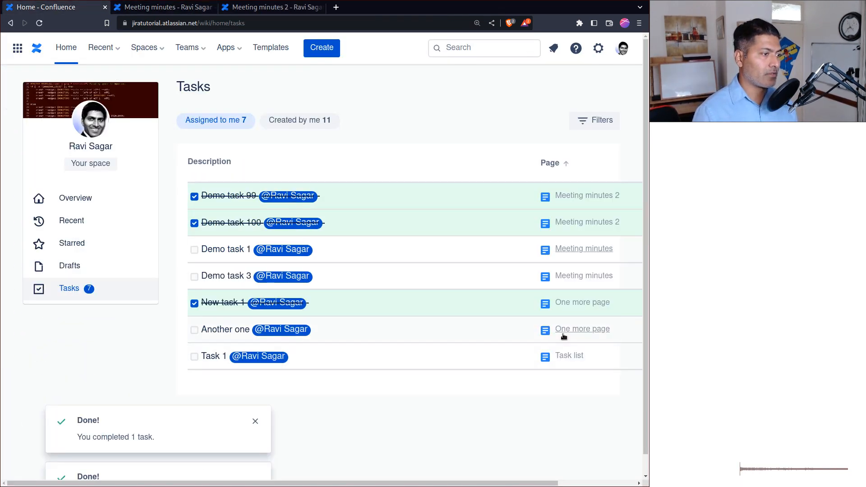
- Mark Demo task 1 as completed in the task list and reload the Meeting minutes page to check it
left_click(194, 250)
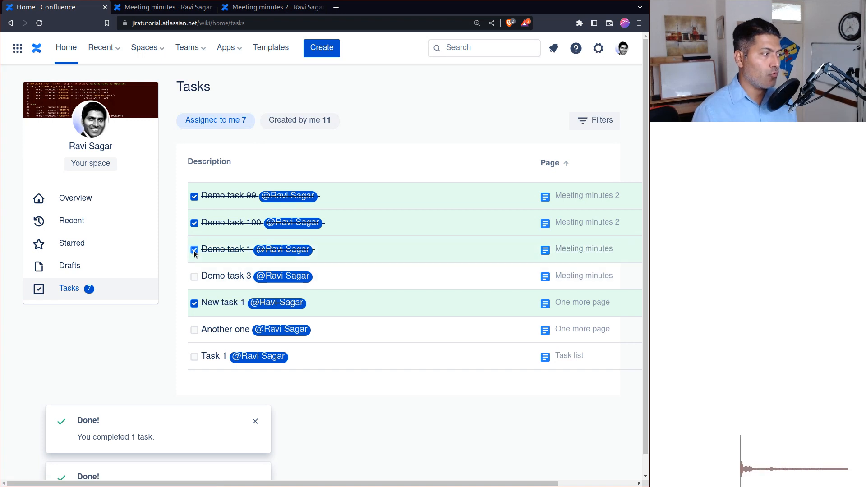
key("ctrl+Tab")
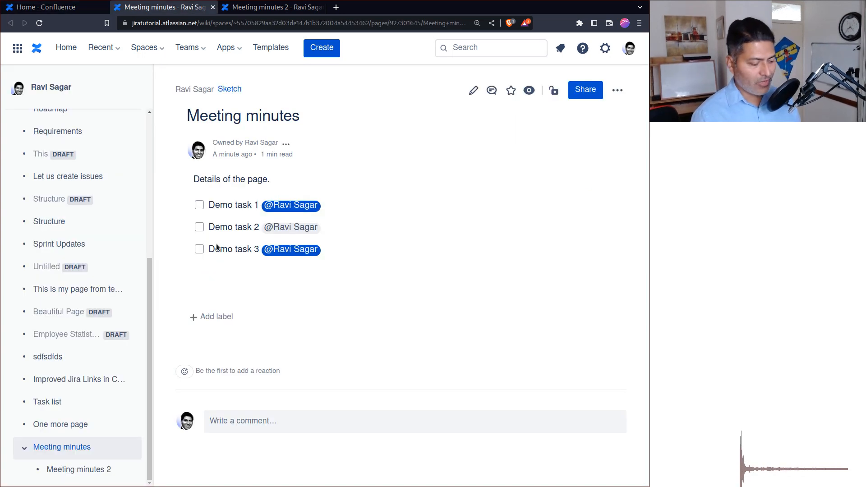
key("F5")
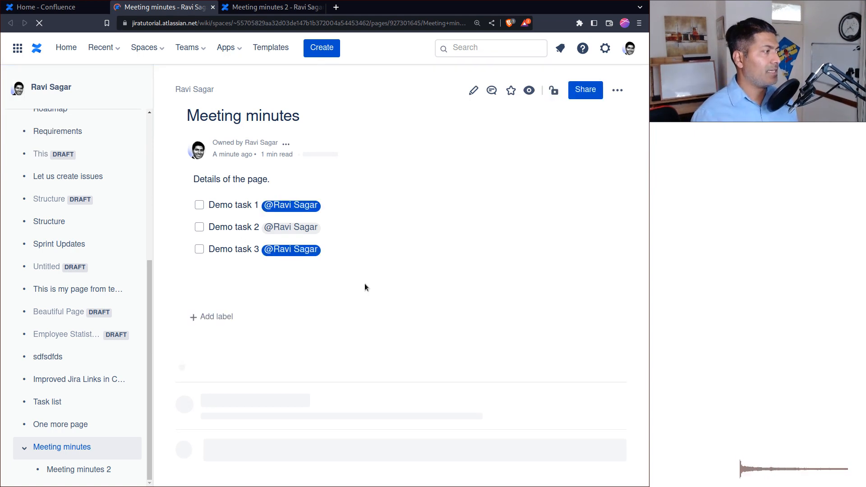
- Check the tasks on Meeting minutes 2, close that page and refresh the list of assigned tasks
key("ctrl+Tab")
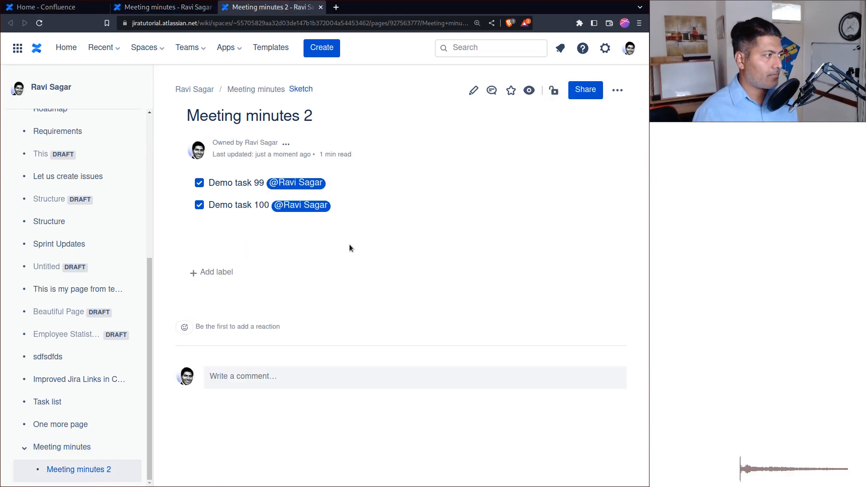
key("ctrl+w")
key("ctrl+shift+Tab")
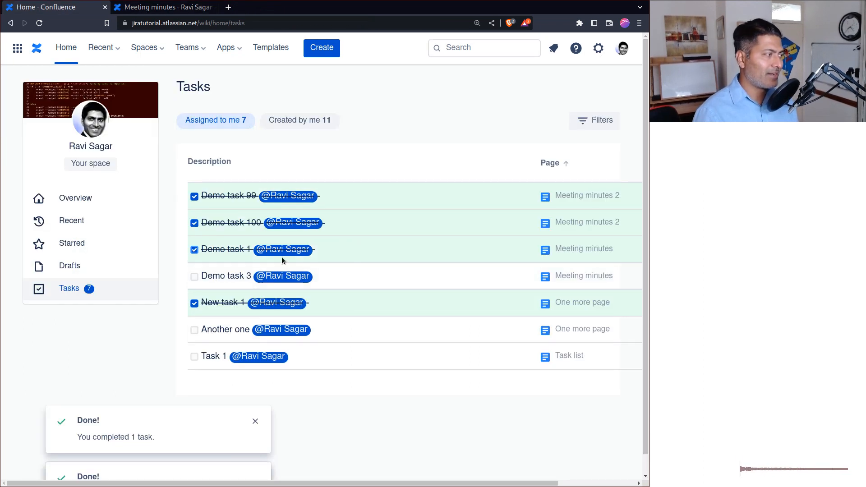
key("F5")
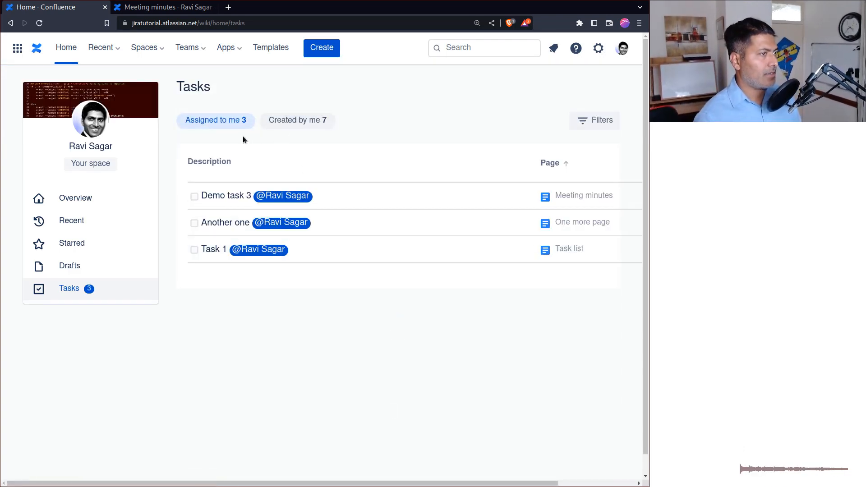
- Filter the assigned tasks by status Done
left_click(601, 122)
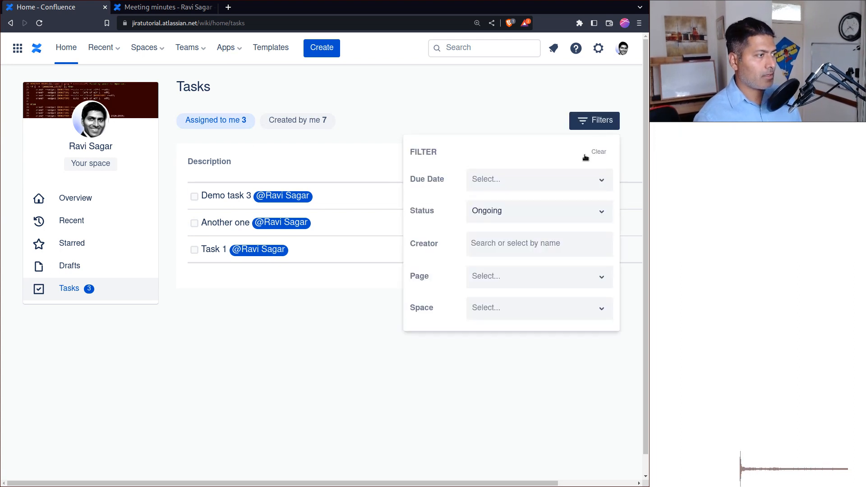
left_click(574, 215)
left_click(530, 242)
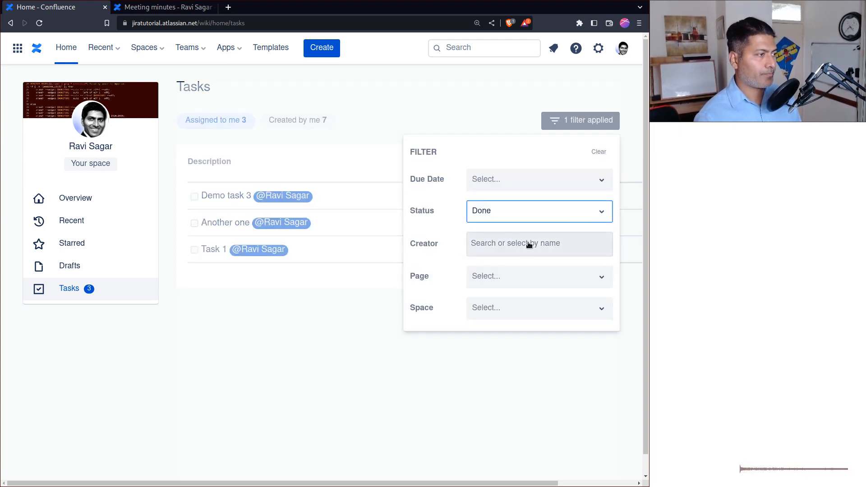
left_click(258, 369)
- Reload the Meeting minutes page to check Demo task 1's completion, and return to the task list
key("ctrl+Tab")
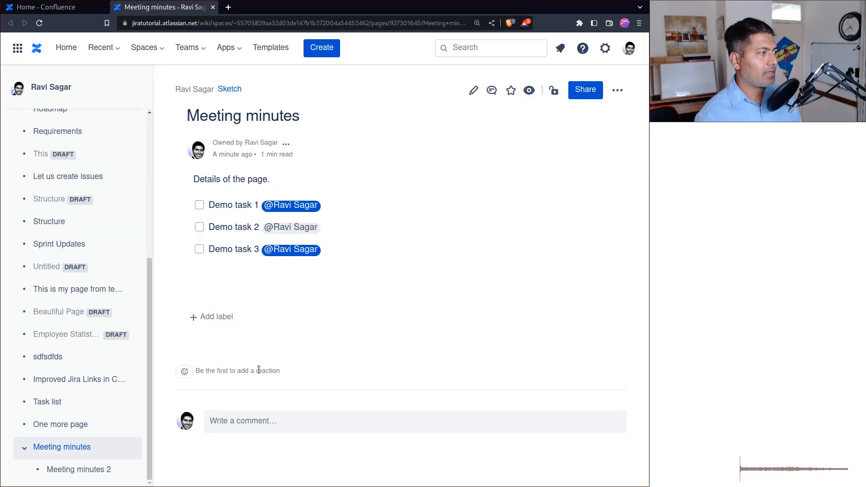
key("F5")
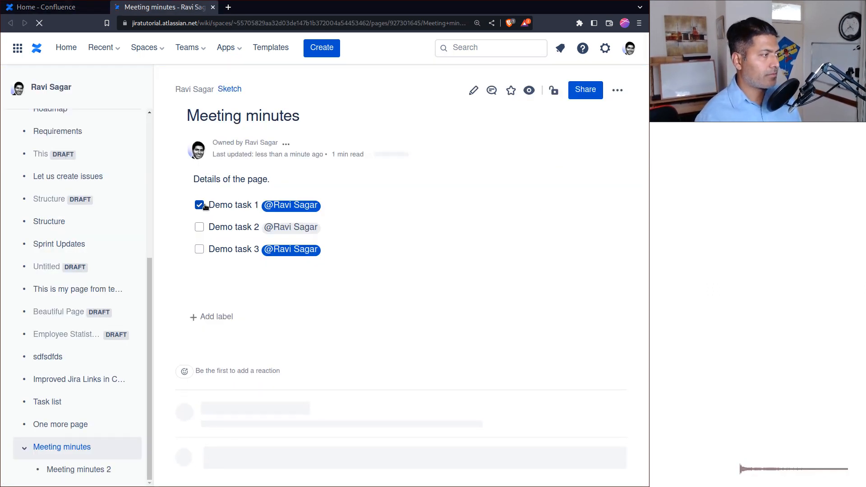
key("ctrl+Tab")
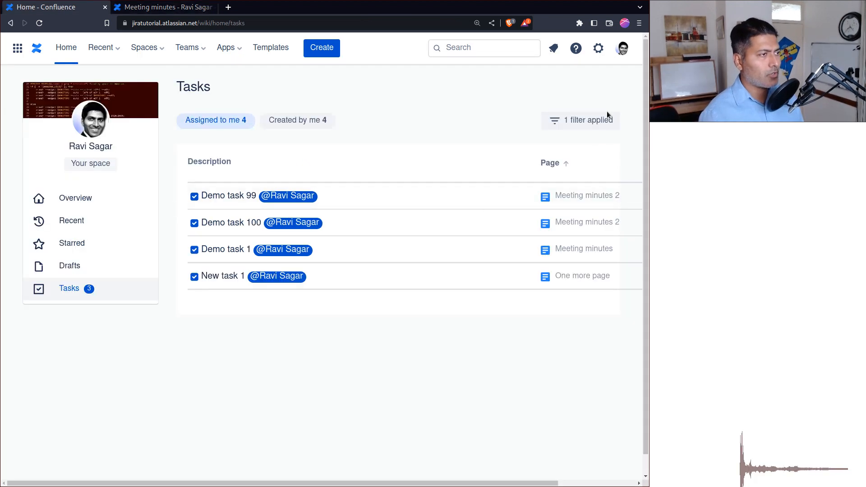
- Examine the due date options available in the task filter and close it without choosing one
left_click(582, 125)
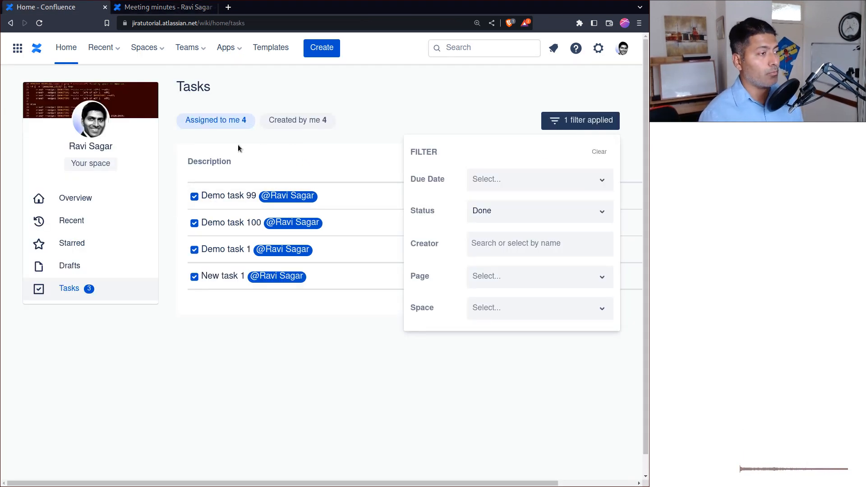
left_click(539, 183)
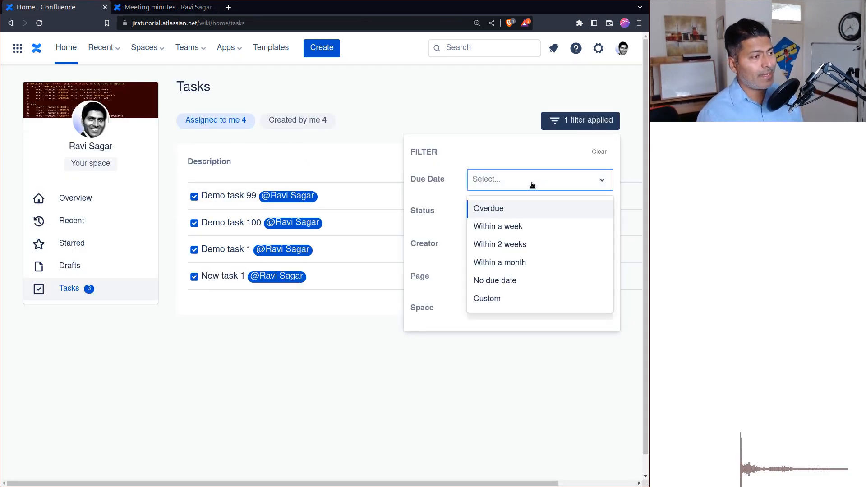
left_click(353, 402)
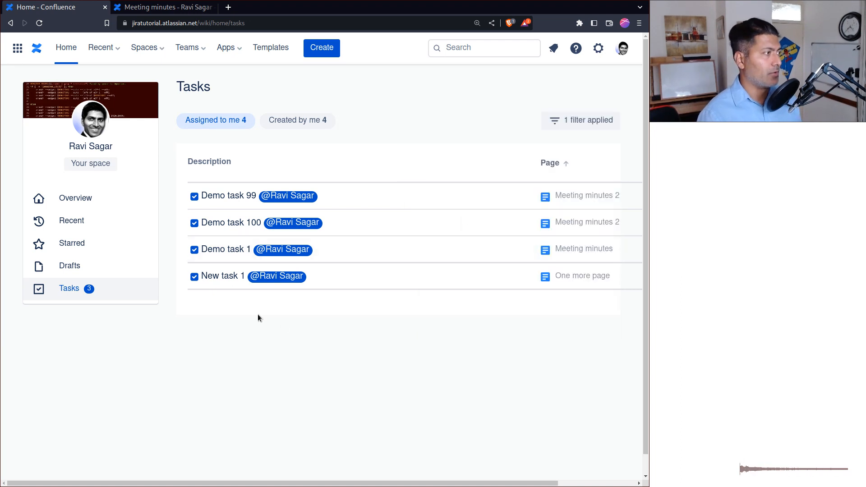
- Add a due date of July 12, 2023 to Demo task 3 on the Meeting minutes page and publish it
key("ctrl+Tab")
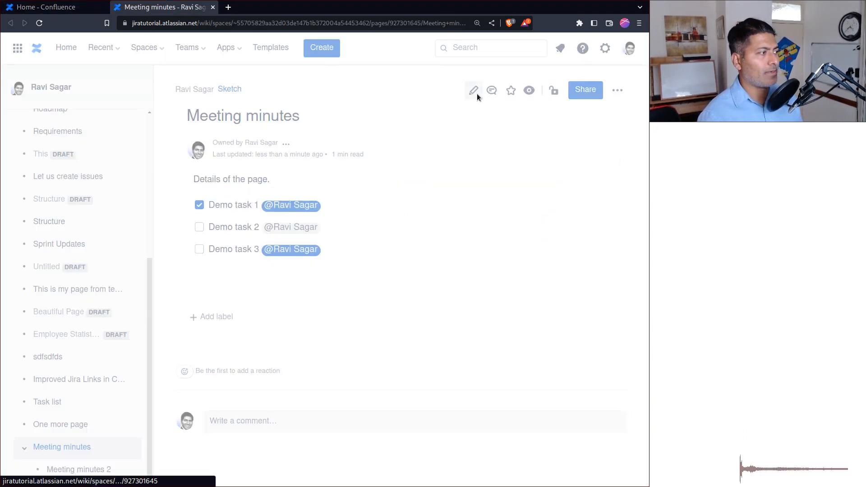
left_click(474, 92)
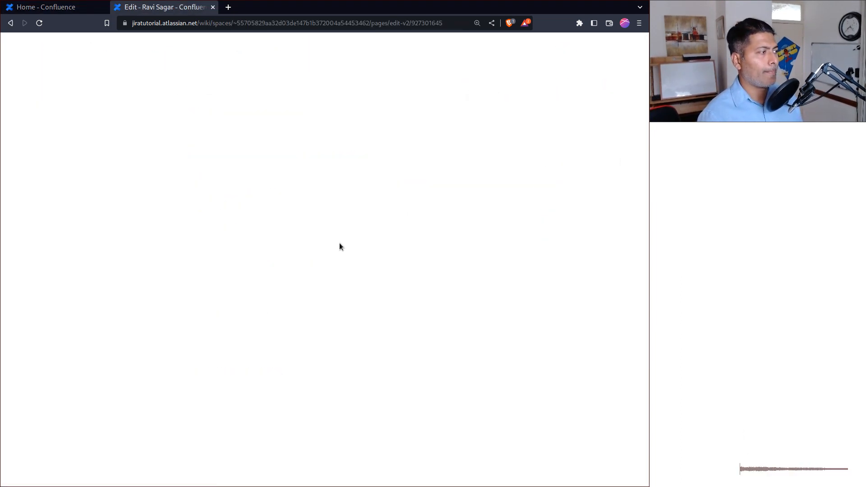
left_click(267, 213)
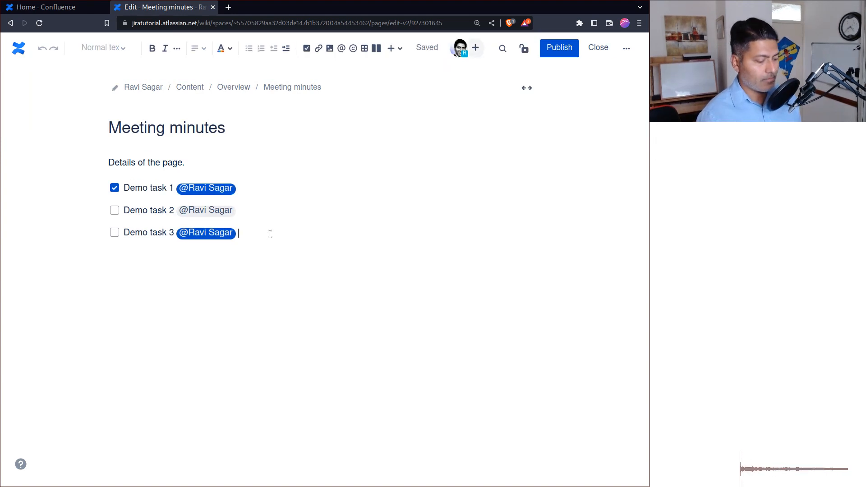
type("//")
key("Return")
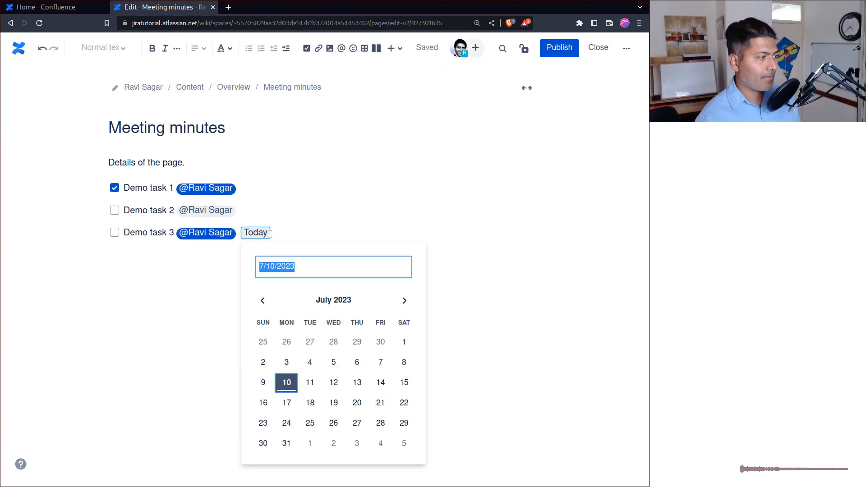
left_click(336, 381)
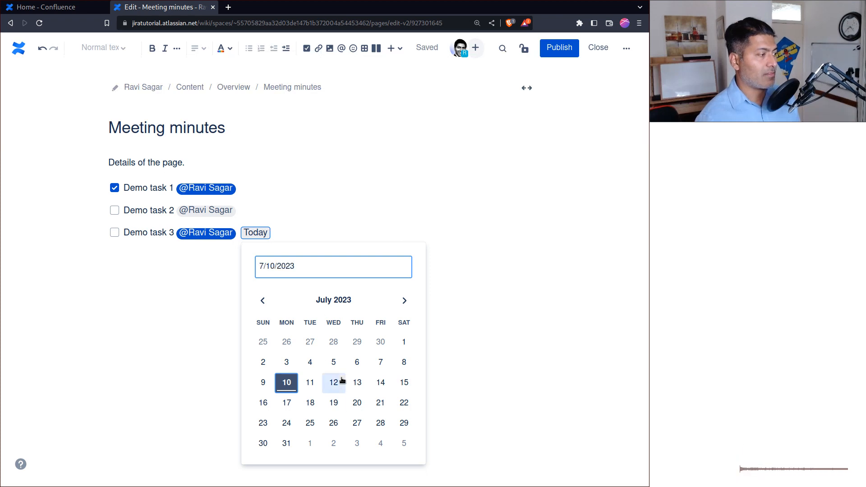
left_click(563, 53)
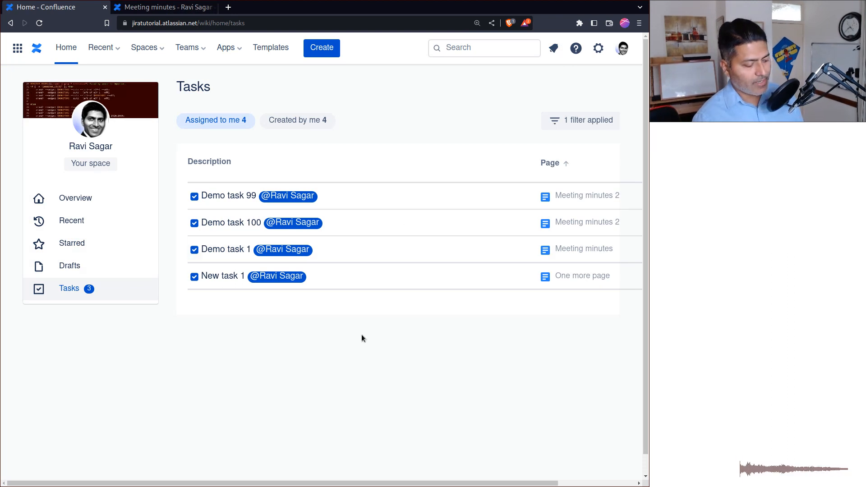
- Refresh the task list to check Demo task 3's due date and view the status filter's options
key("F5")
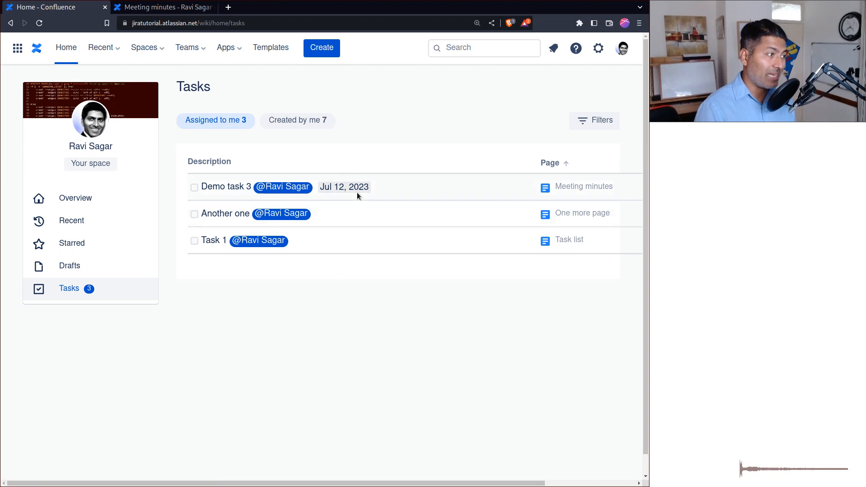
left_click(585, 128)
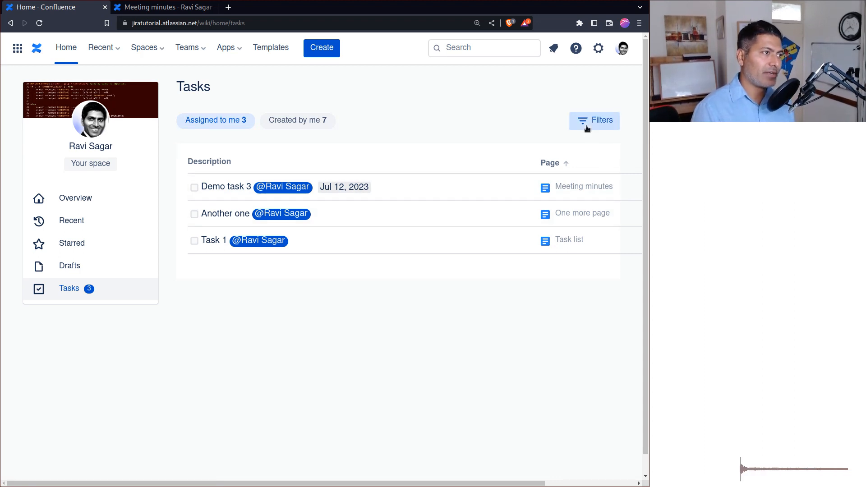
left_click(568, 210)
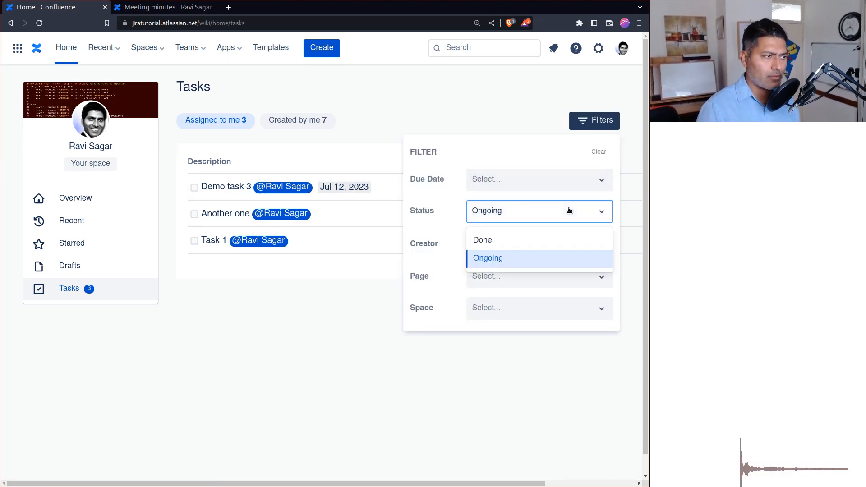
left_click(333, 320)
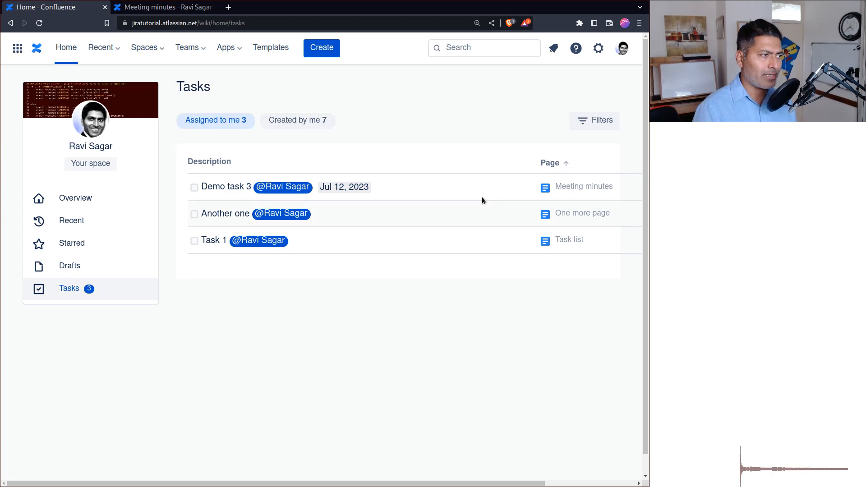
- Filter the ongoing tasks to those with a due date within a week
left_click(595, 121)
left_click(500, 177)
left_click(519, 225)
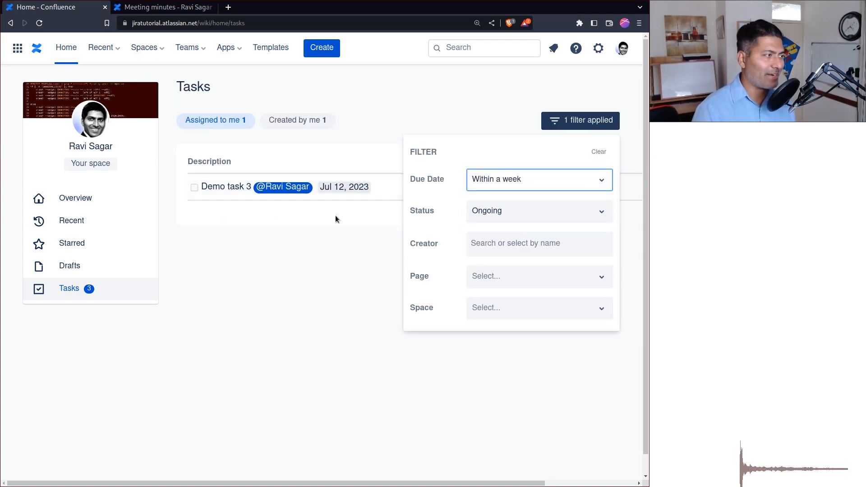
- Change the task list's due date filter to show only ongoing tasks with no due date
left_click(330, 281)
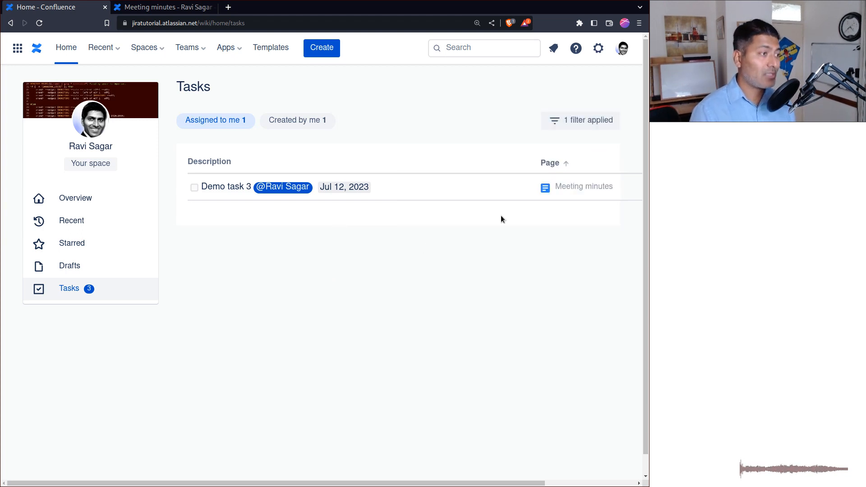
left_click(572, 120)
left_click(519, 182)
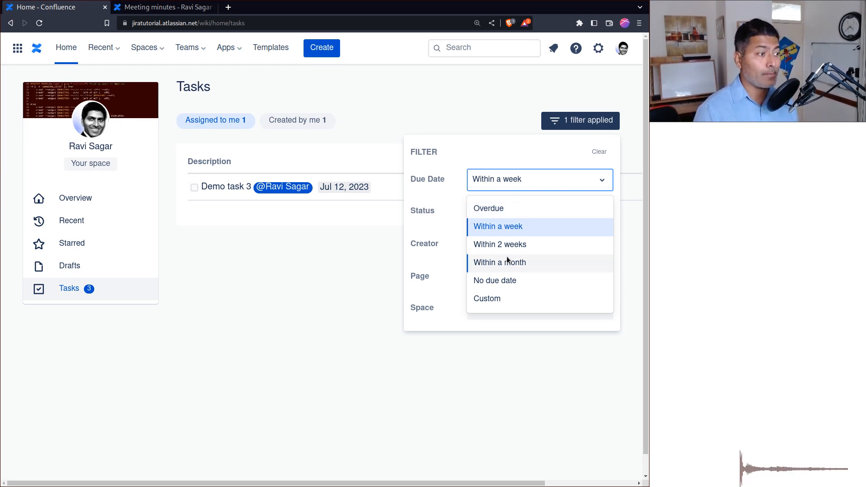
left_click(515, 281)
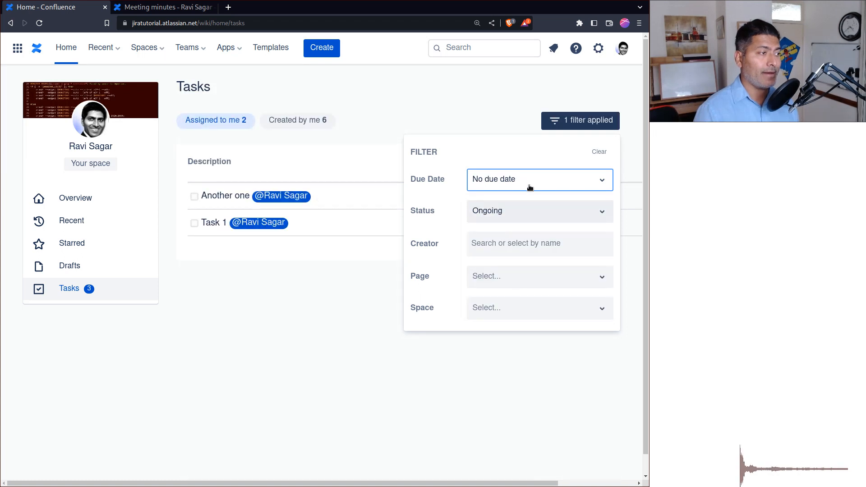
- Check the ongoing tasks with the Overdue due date filter and clear the filter to restore the full task list
left_click(529, 186)
left_click(499, 210)
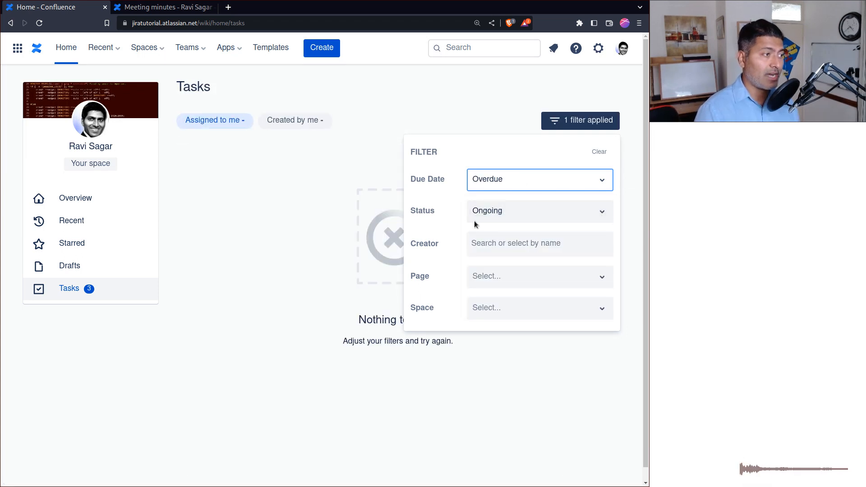
left_click(599, 154)
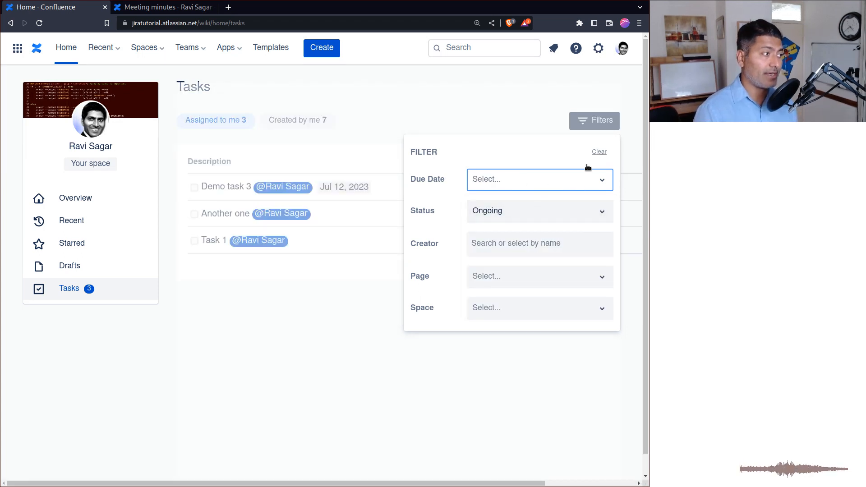
left_click(298, 319)
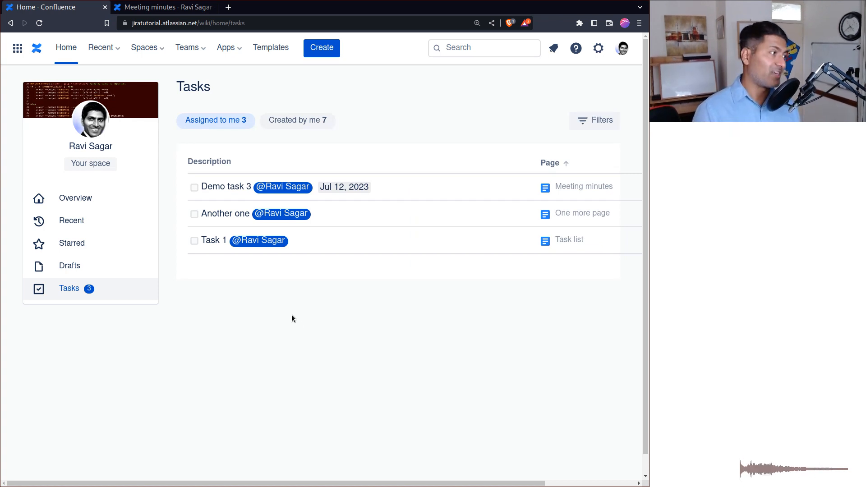
- Filter the assigned tasks by status Done and close the filter settings to view the completed tasks
left_click(601, 124)
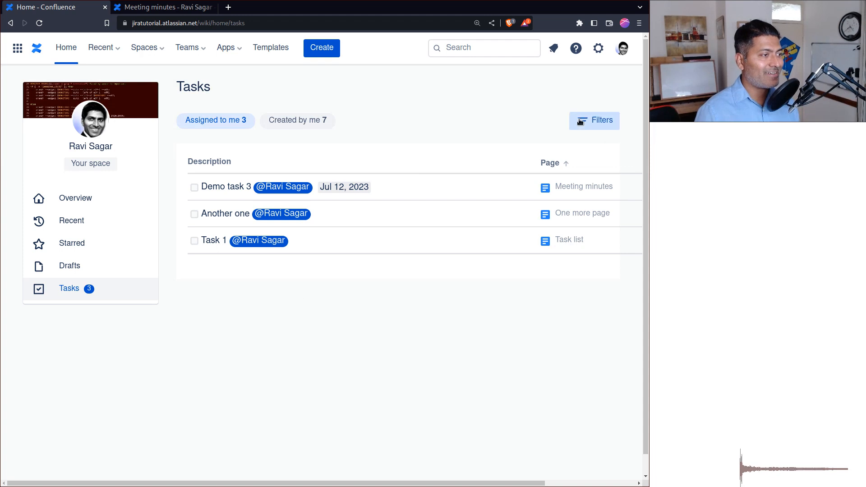
left_click(509, 218)
left_click(506, 248)
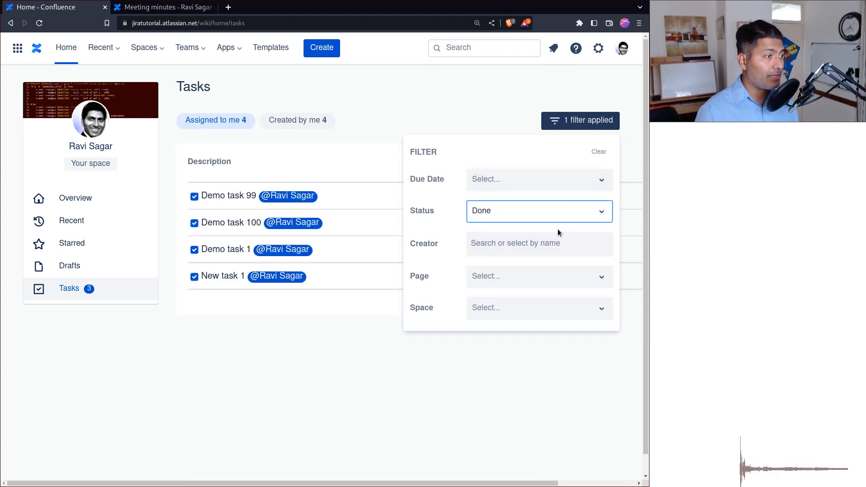
left_click(385, 347)
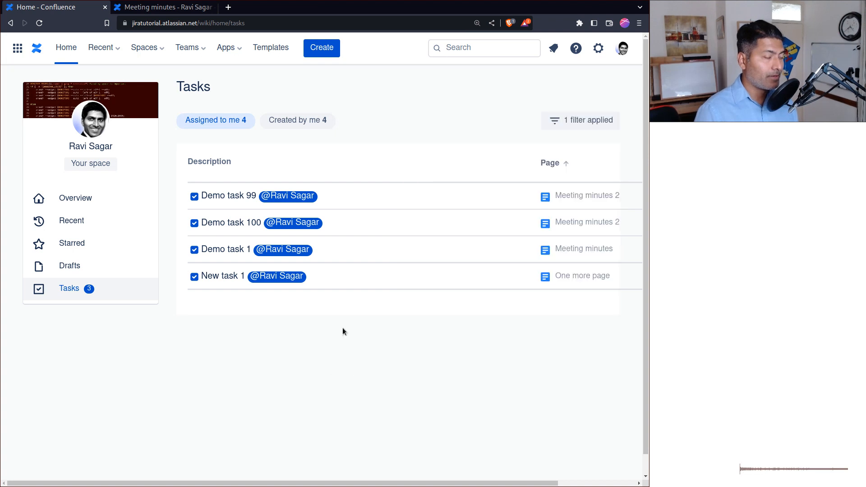